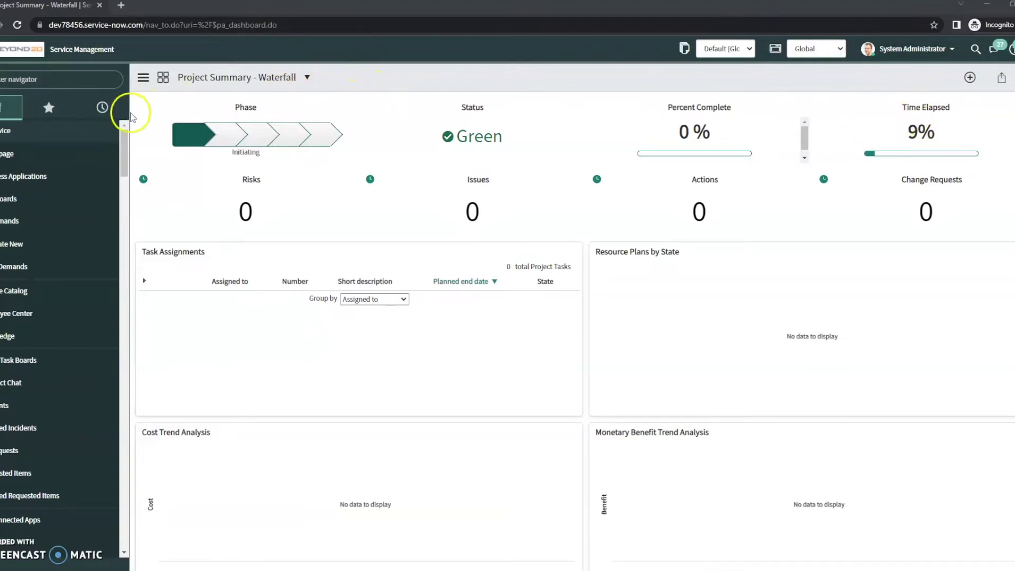
# - Open sys_properties from the Filter navigator and search Name for glide.ui.polaris.experience
pyautogui.click(32, 80)
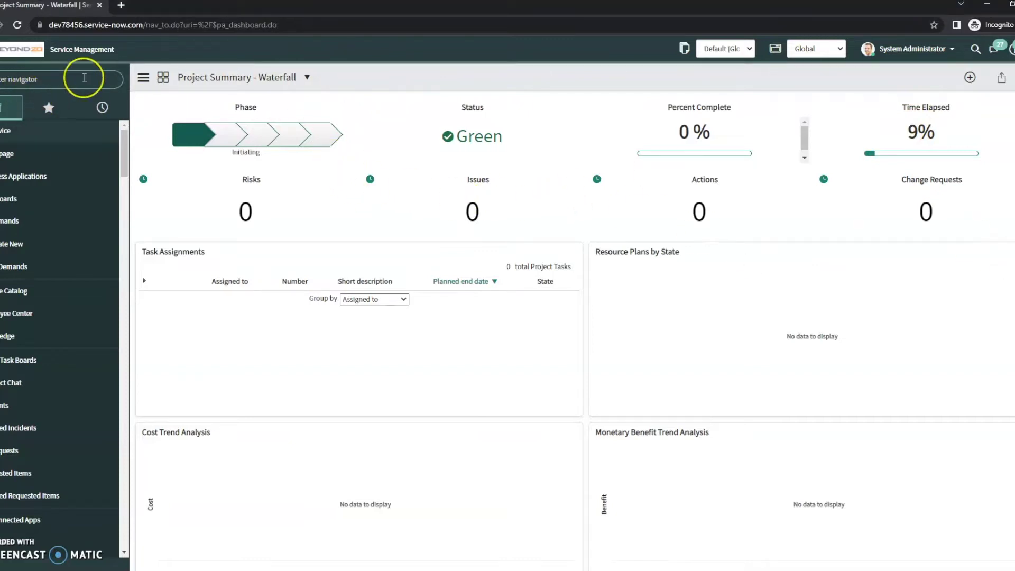
pyautogui.write('s')
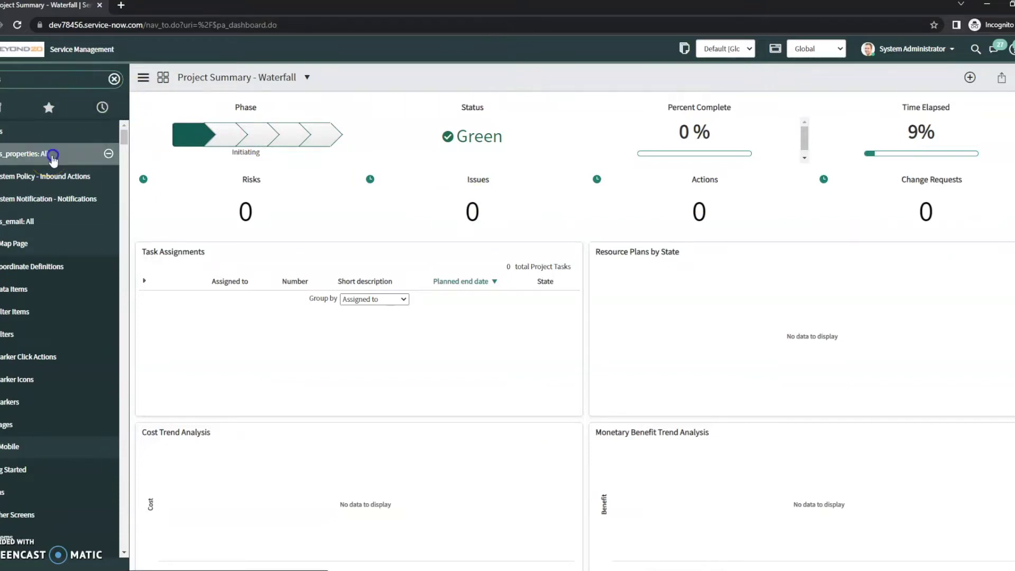
pyautogui.click(53, 157)
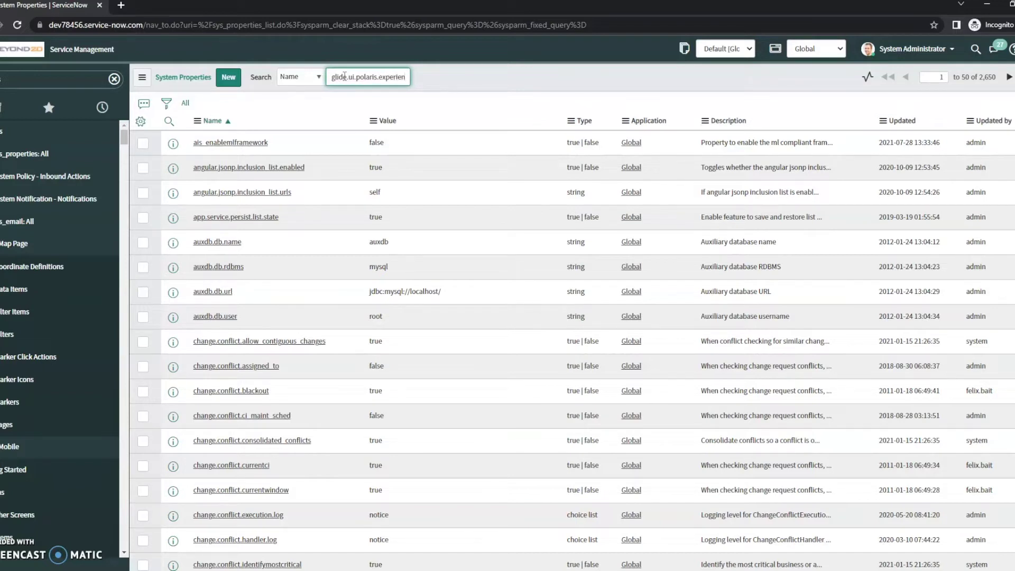
pyautogui.write('glide.ui.polaris.experience')
pyautogui.press('Return')
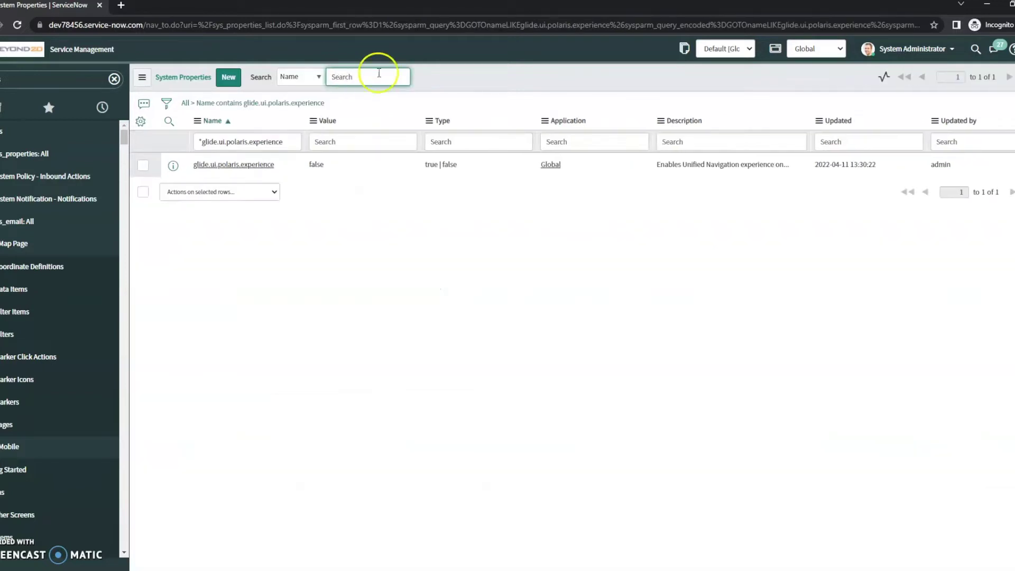
# - Change the glide.ui.polaris.experience value from false to true and update the record
pyautogui.click(219, 169)
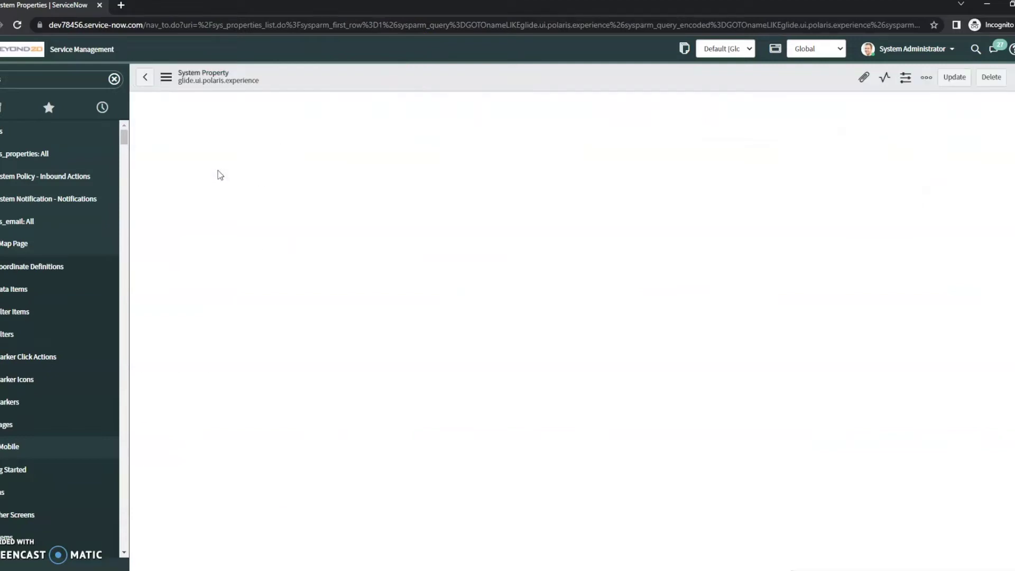
pyautogui.moveTo(367, 261); pyautogui.dragTo(123, 248)
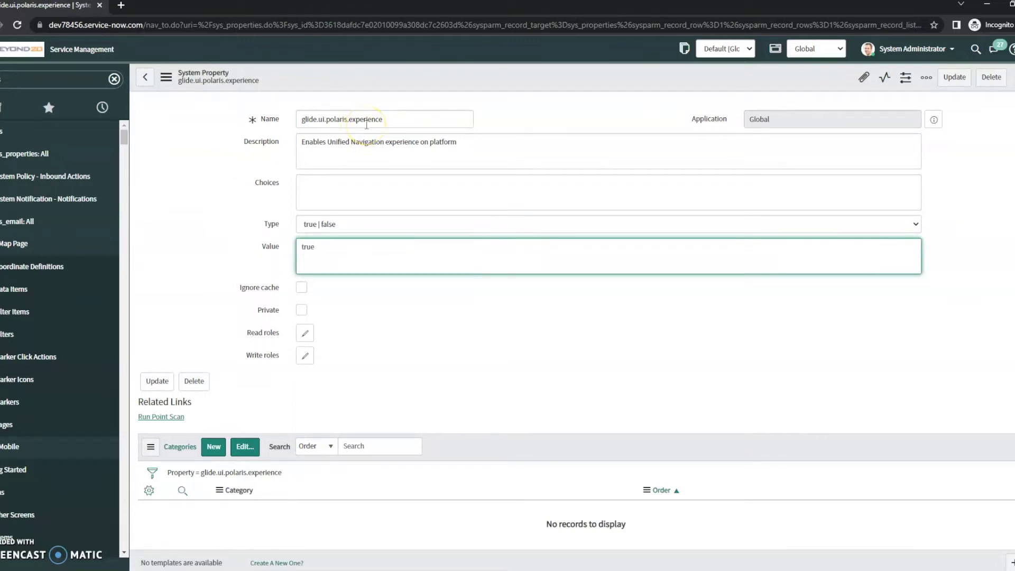
pyautogui.write('true')
pyautogui.click(151, 378)
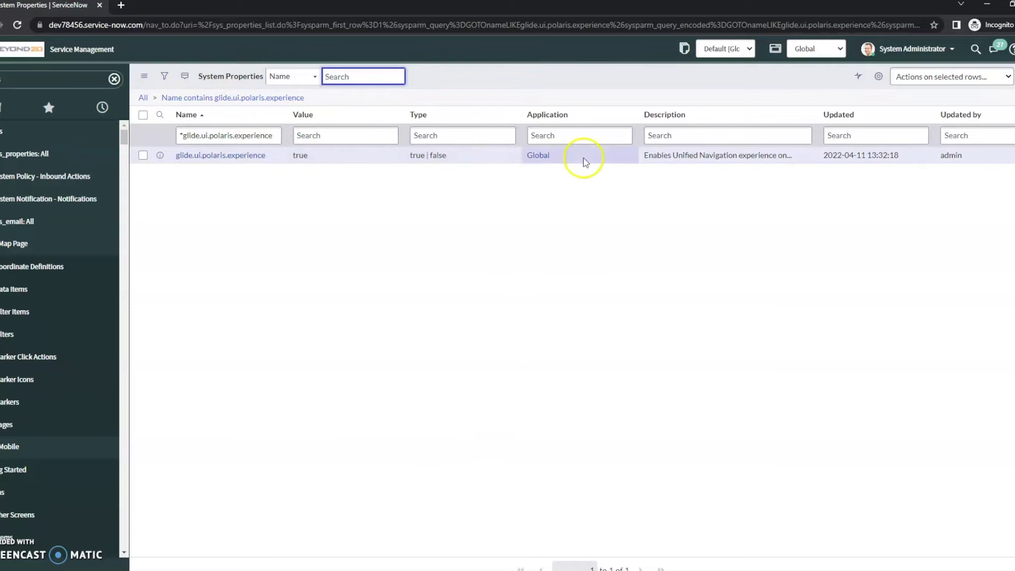
# - Open the active Incidents list, then toggle between the classic tab and the App Engine Studio tab
pyautogui.click(64, 74)
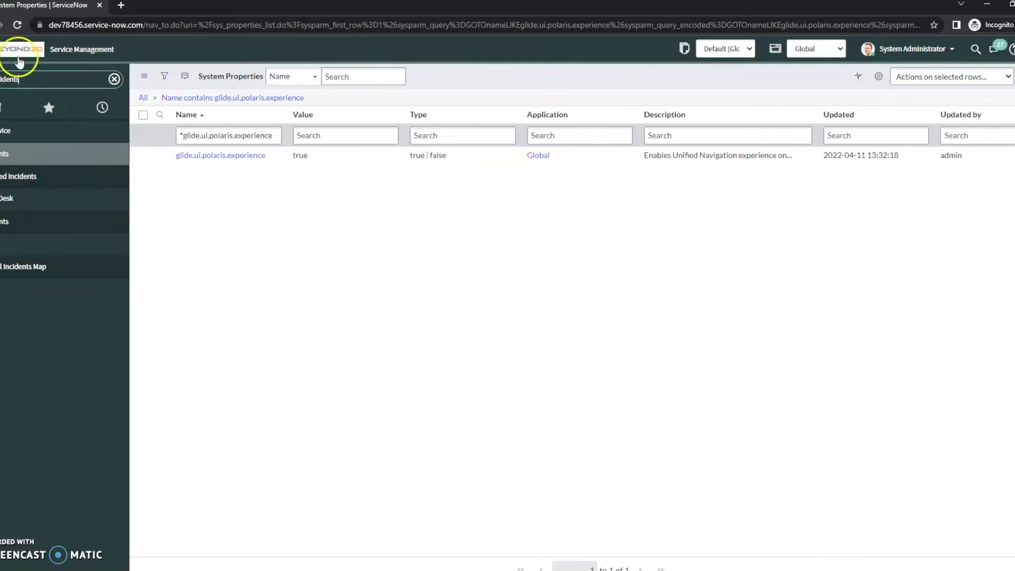
pyautogui.click(22, 222)
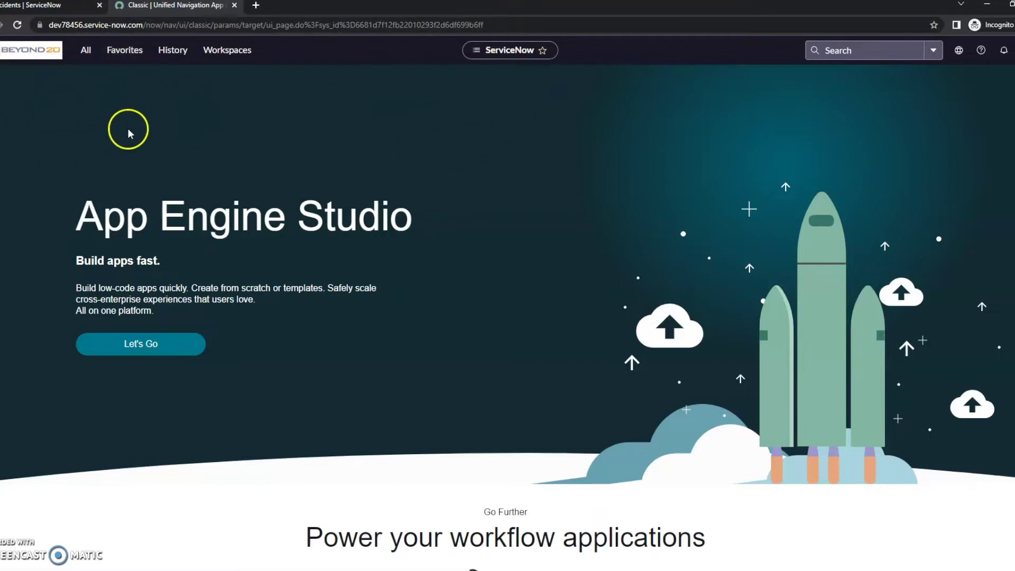
pyautogui.click(34, 6)
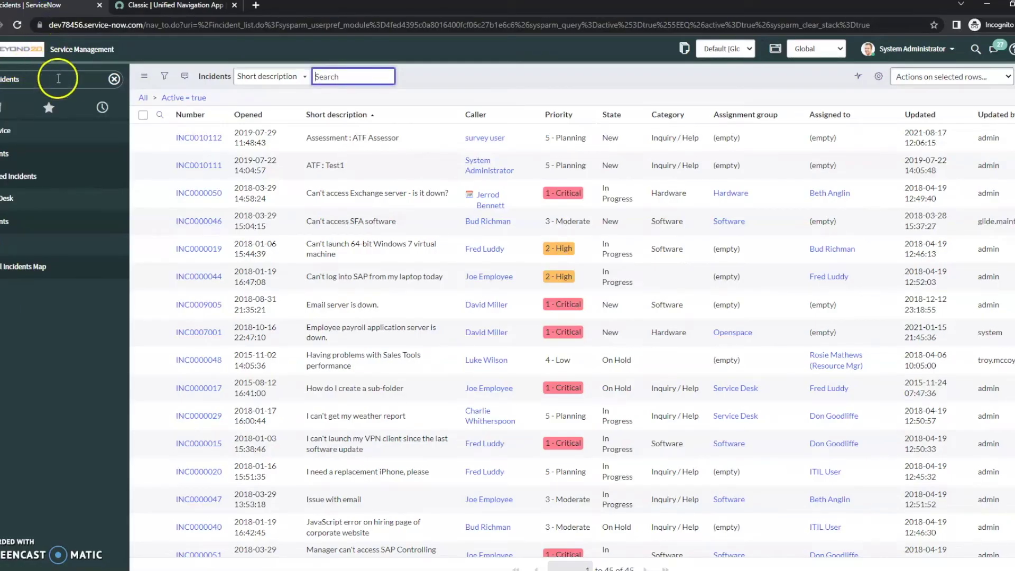
pyautogui.click(175, 5)
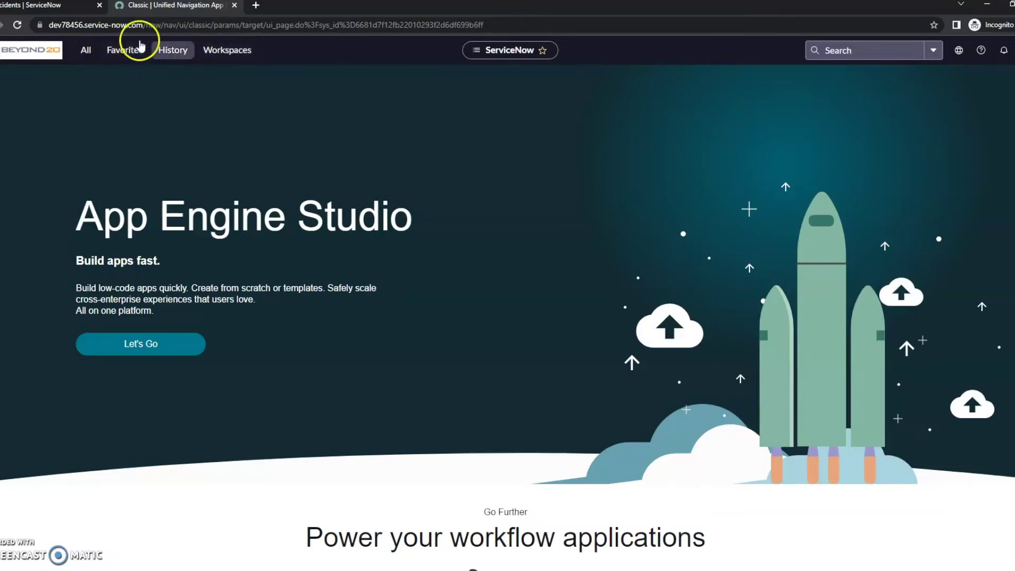
pyautogui.click(16, 6)
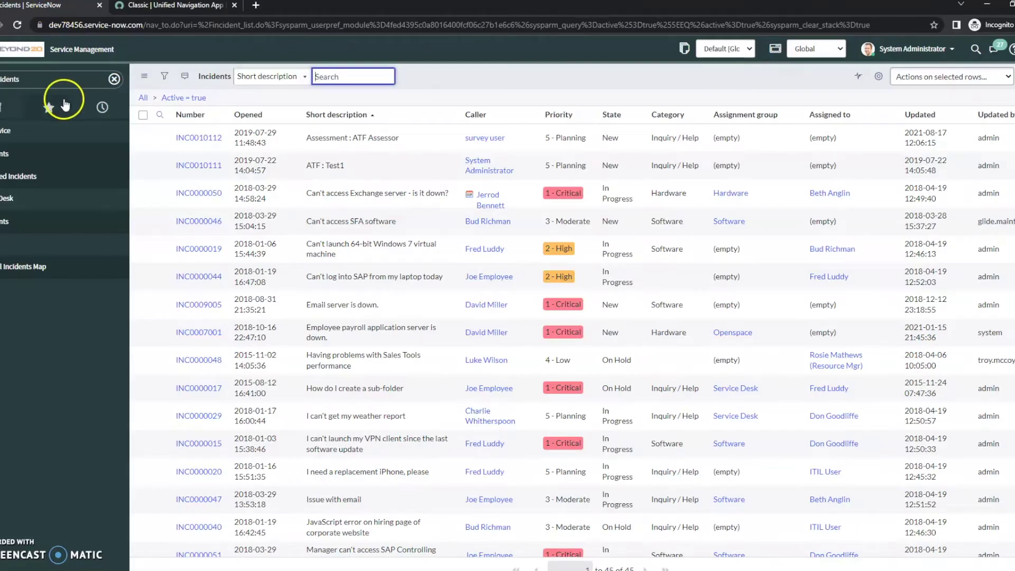
pyautogui.click(158, 7)
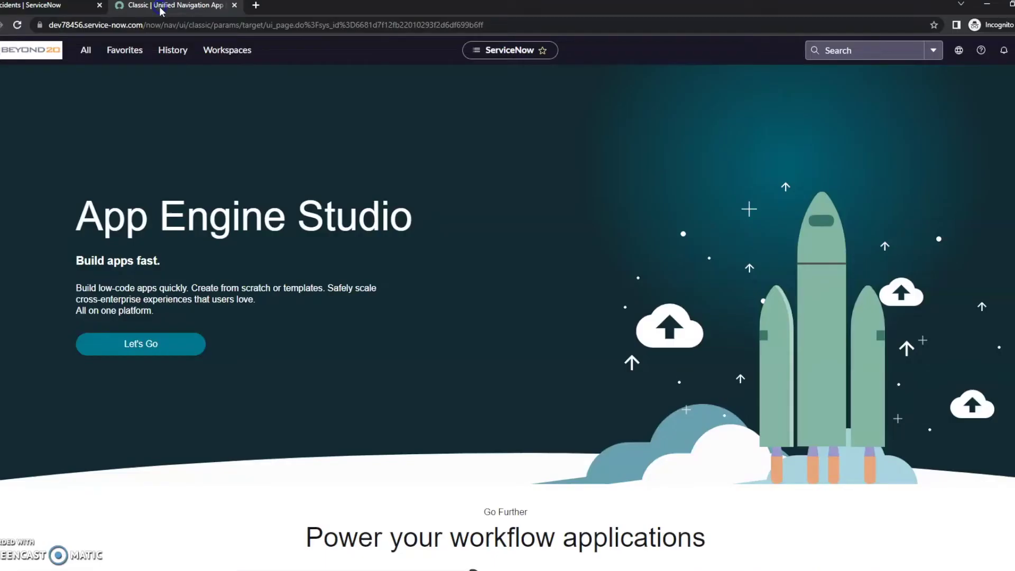
# - Filter the new interface's All menu for 'incident' and compare its Incidents list with the classic list
pyautogui.click(84, 51)
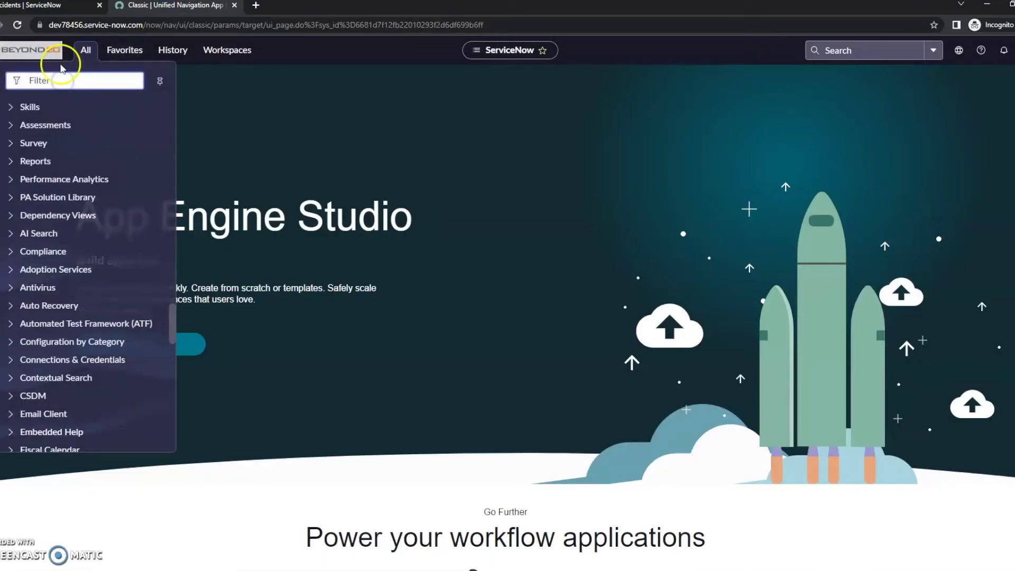
pyautogui.write('incid')
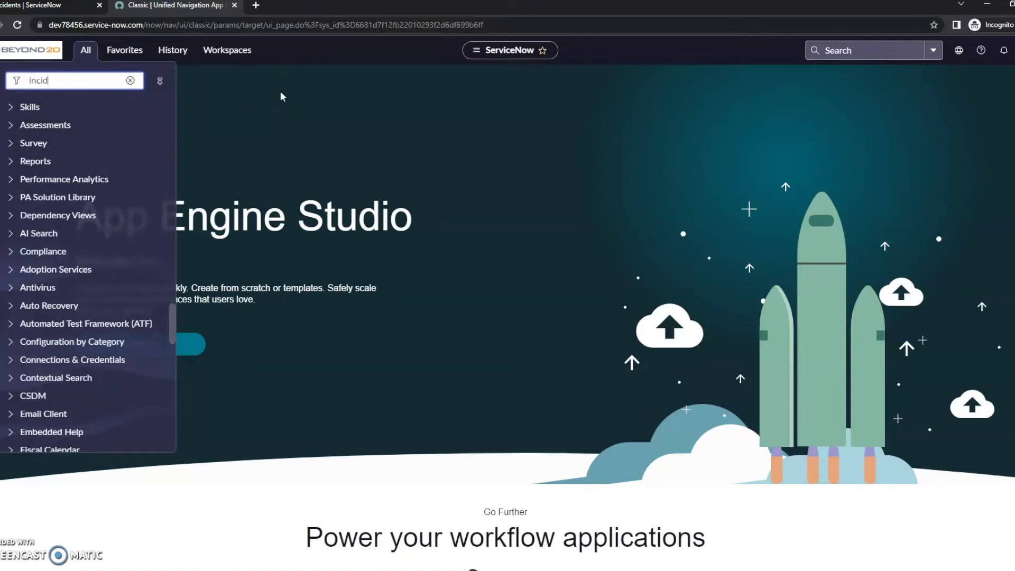
pyautogui.write('ent')
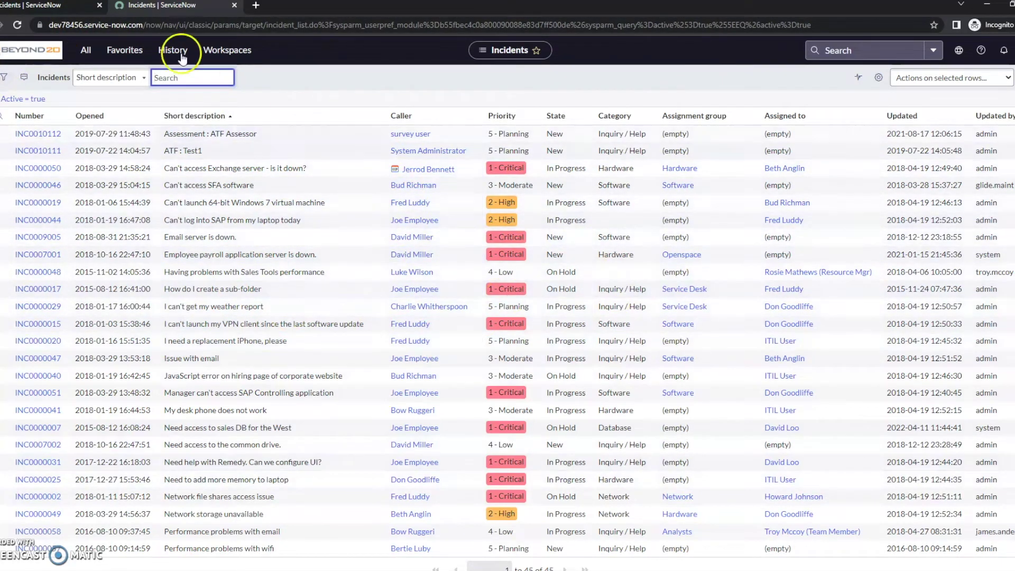
pyautogui.click(54, 8)
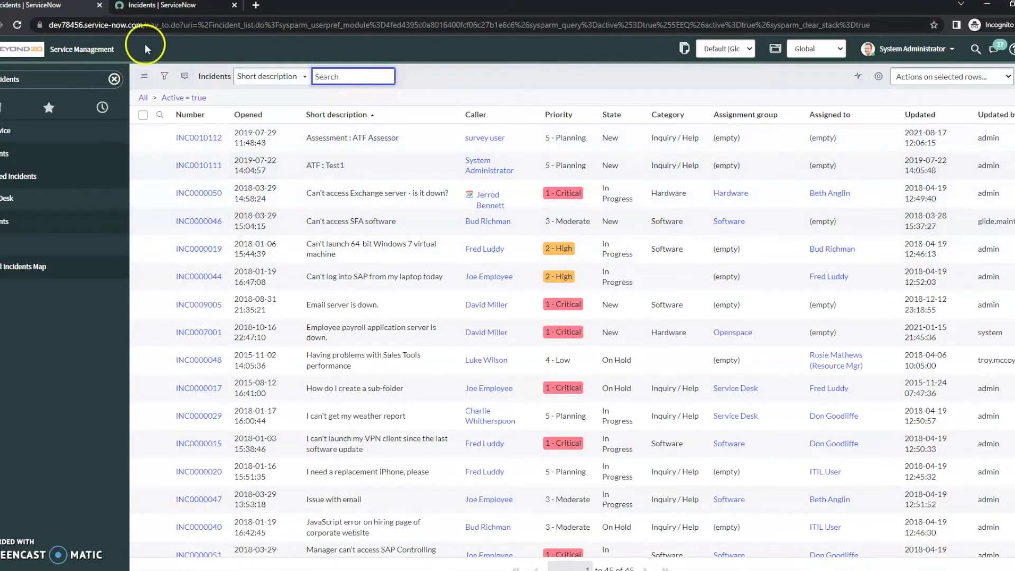
pyautogui.click(148, 8)
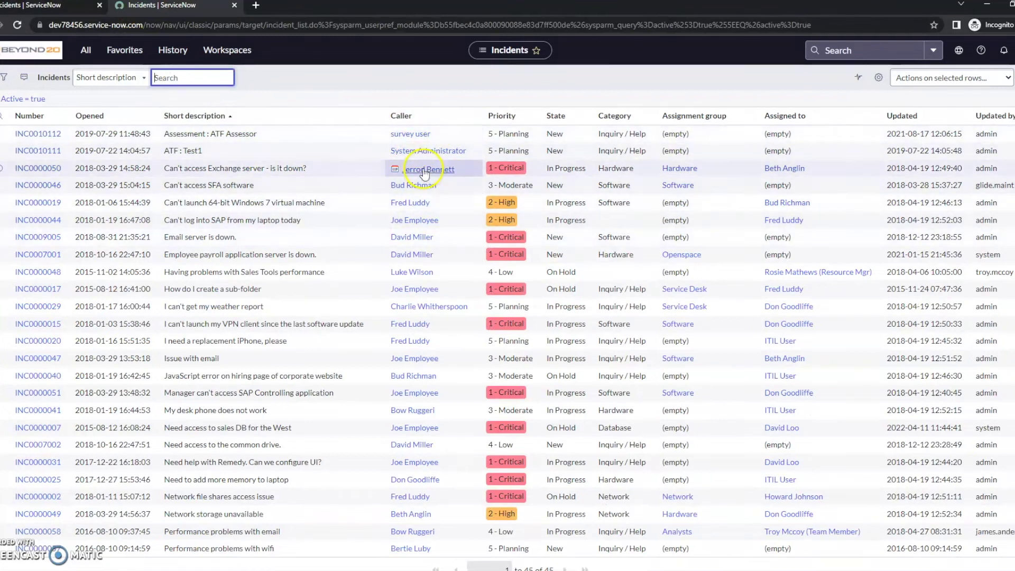
pyautogui.click(51, 7)
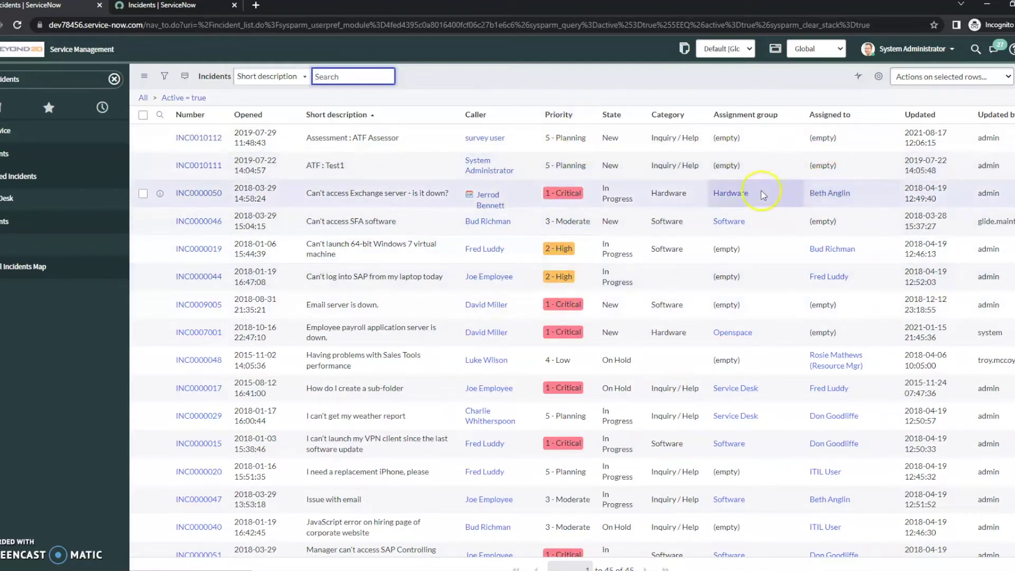
pyautogui.click(340, 191)
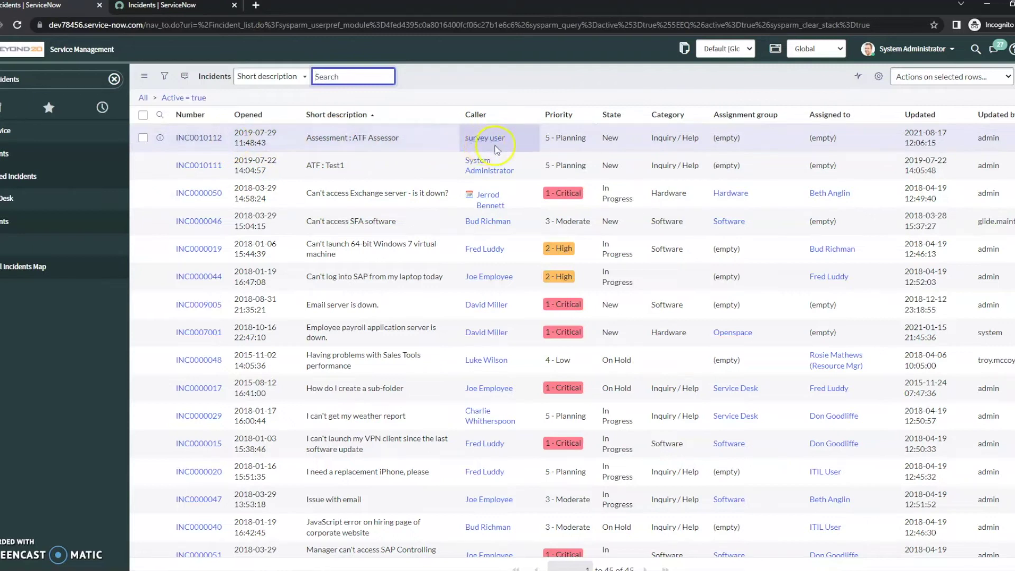
# - In the classic list, inspect the ATF Assessor incident's caller, its user record and the incident itself
pyautogui.click(522, 139)
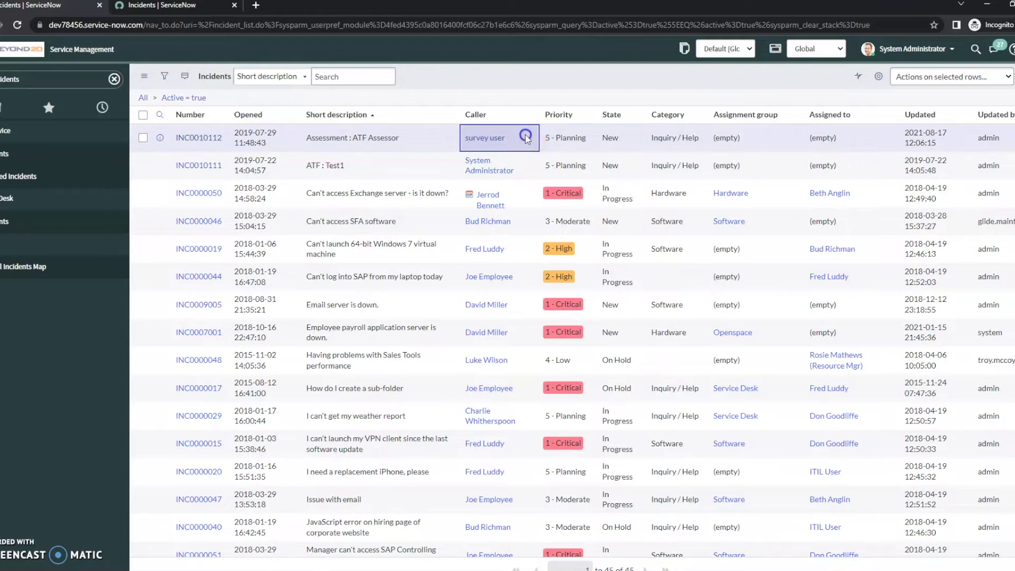
pyautogui.doubleClick(518, 129)
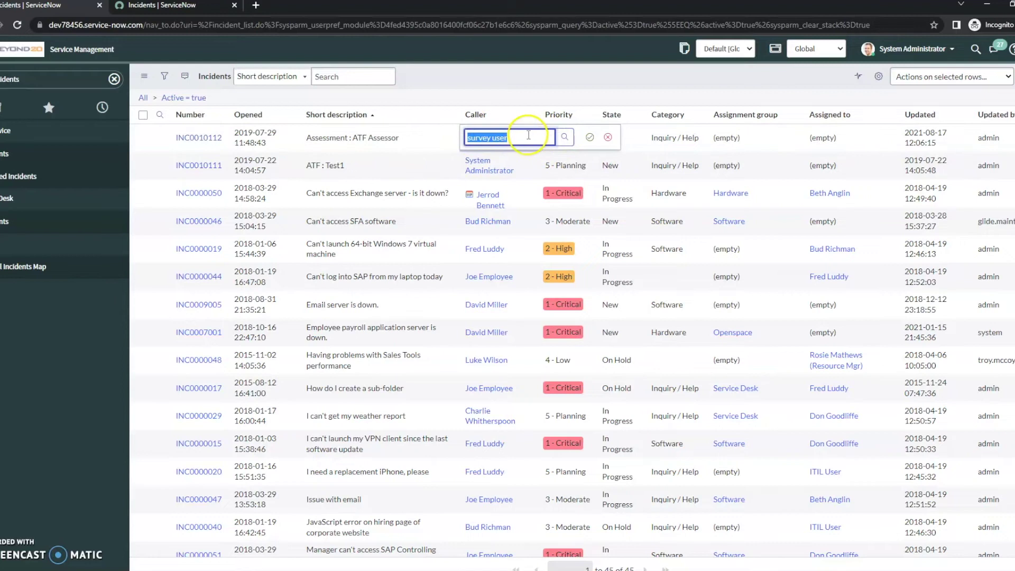
pyautogui.click(520, 137)
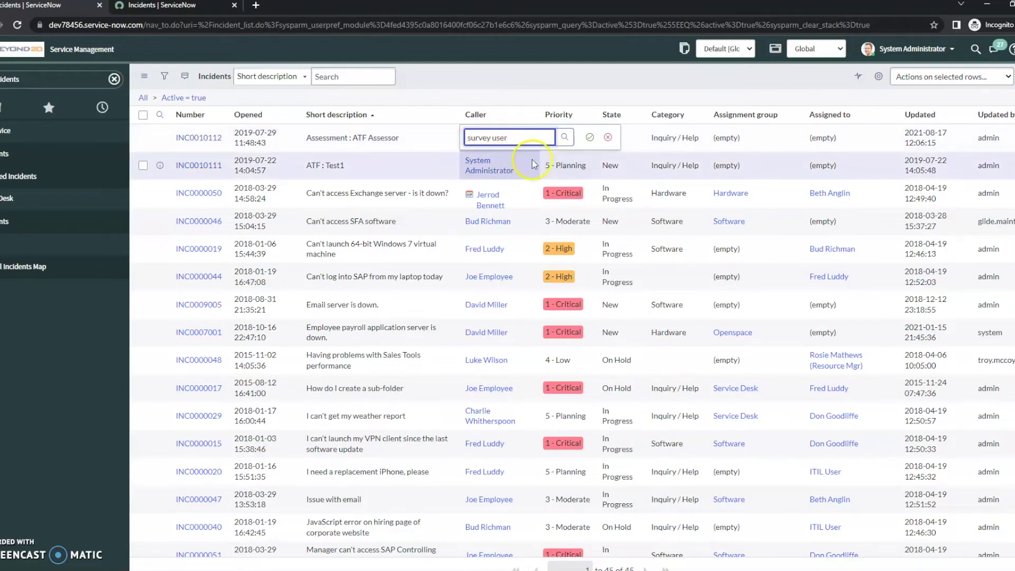
pyautogui.click(589, 137)
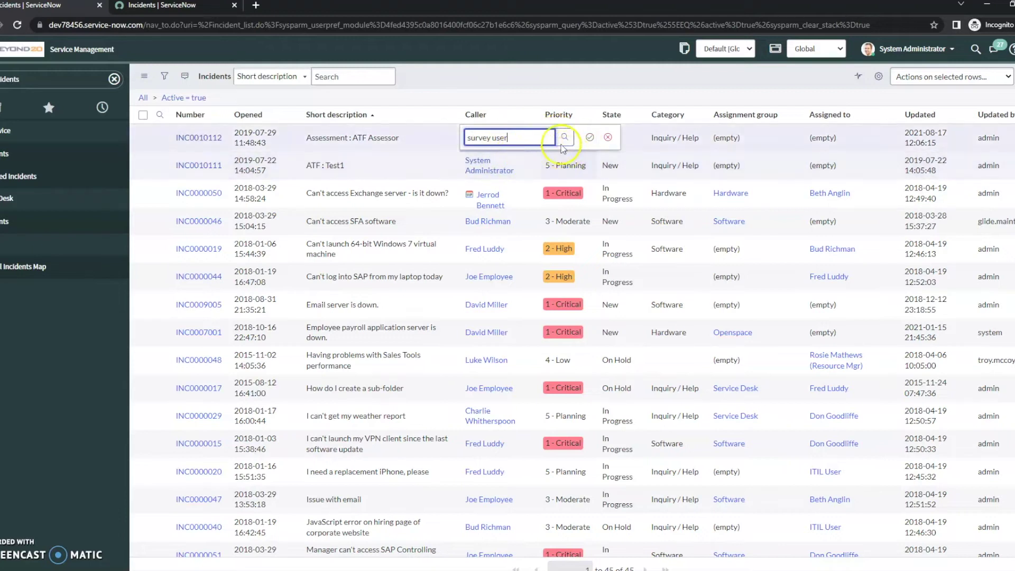
pyautogui.click(401, 136)
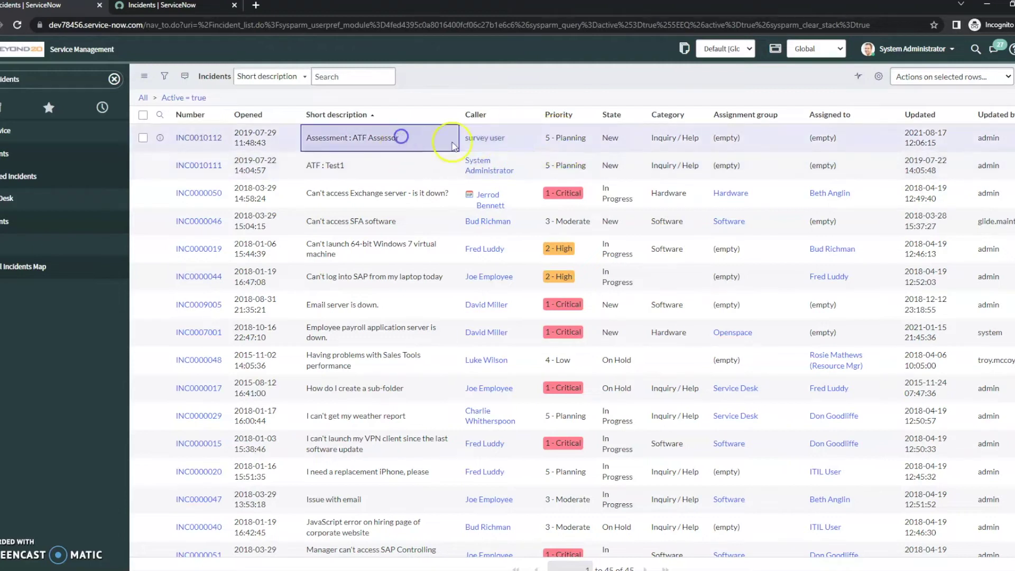
pyautogui.click(490, 139)
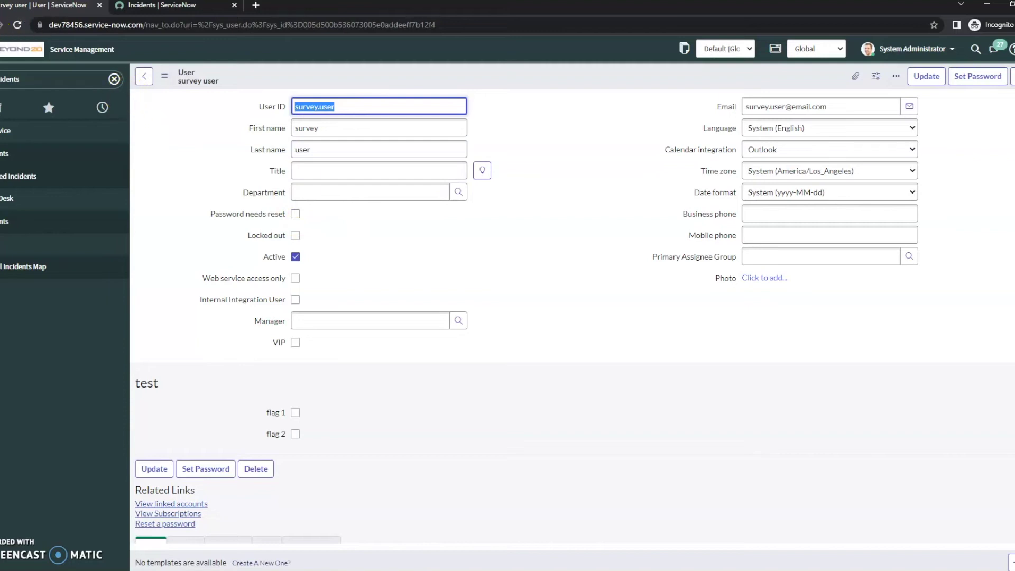
pyautogui.click(1, 25)
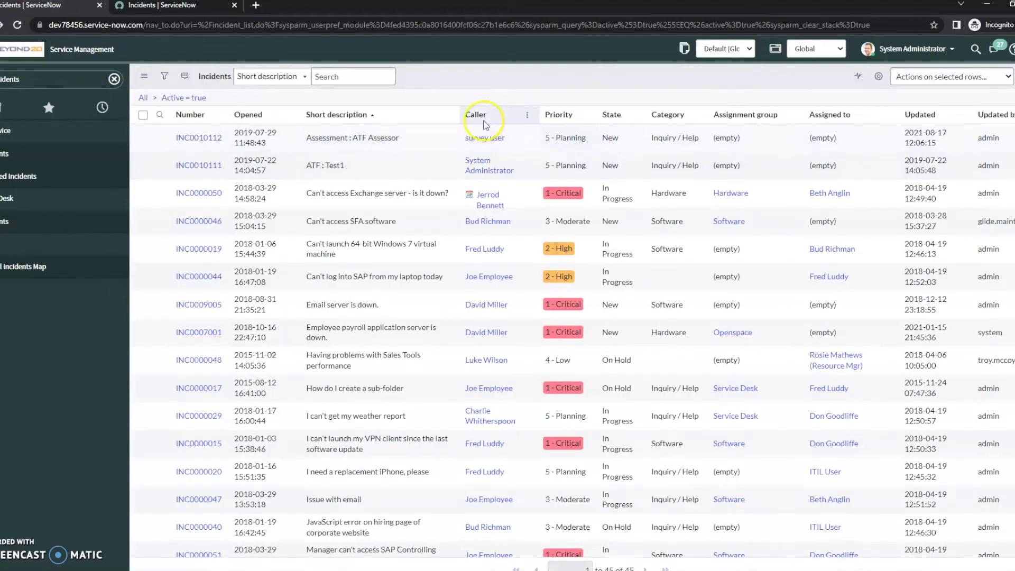
pyautogui.click(200, 143)
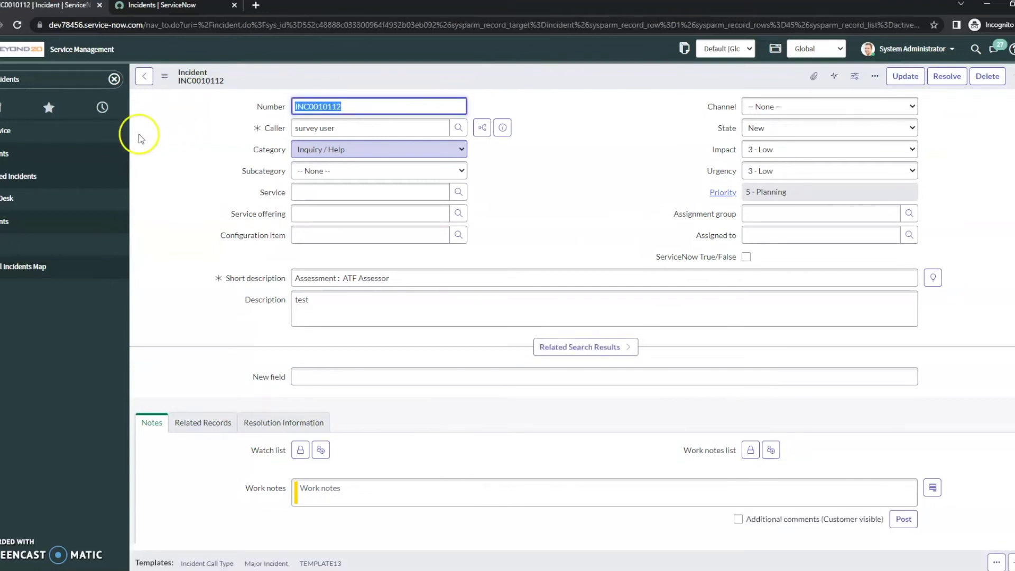
pyautogui.click(144, 76)
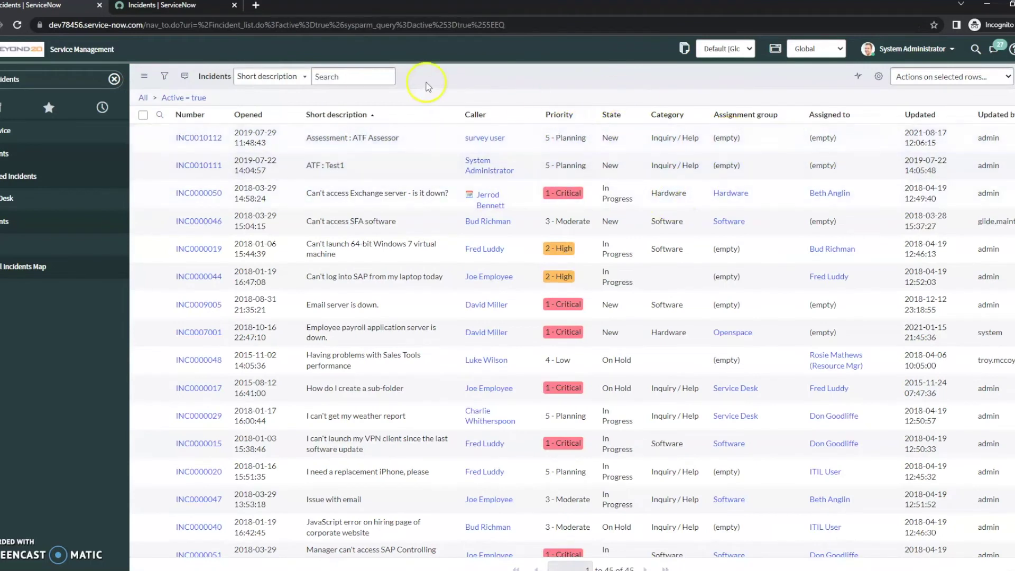
# - In the new-interface Incidents list, open incident INC0010112 and return to the list
pyautogui.click(189, 8)
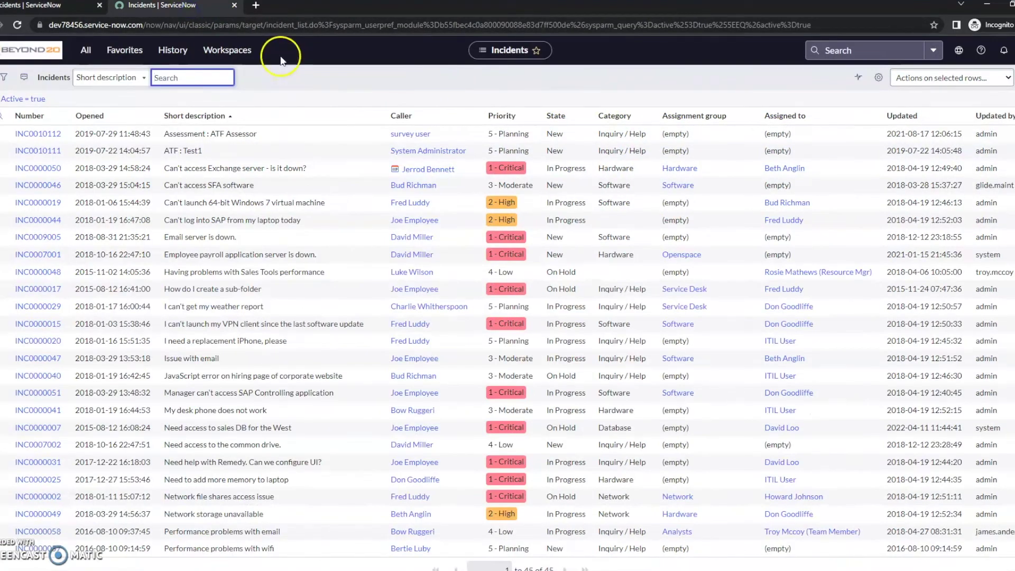
pyautogui.click(41, 136)
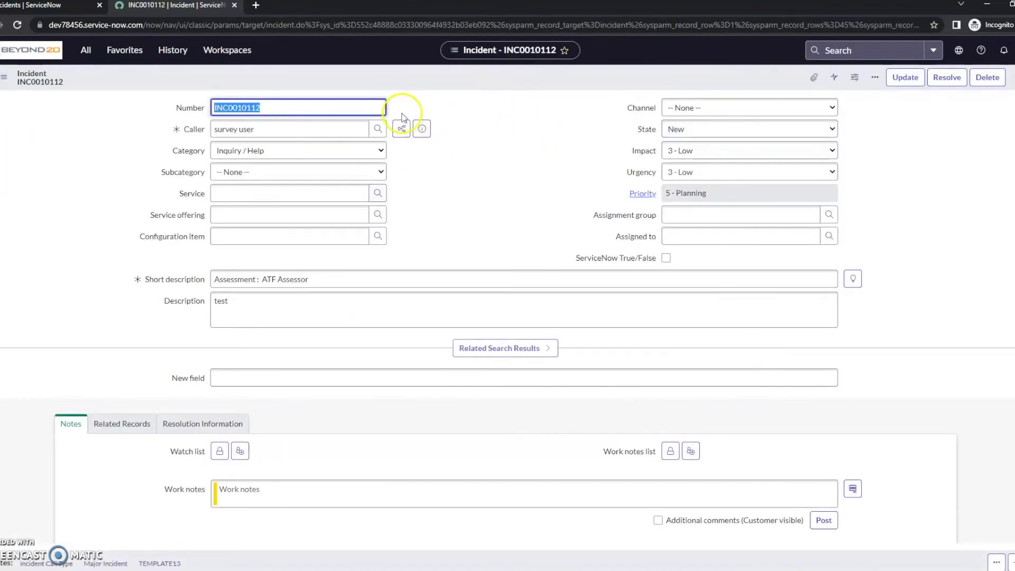
pyautogui.click(4, 78)
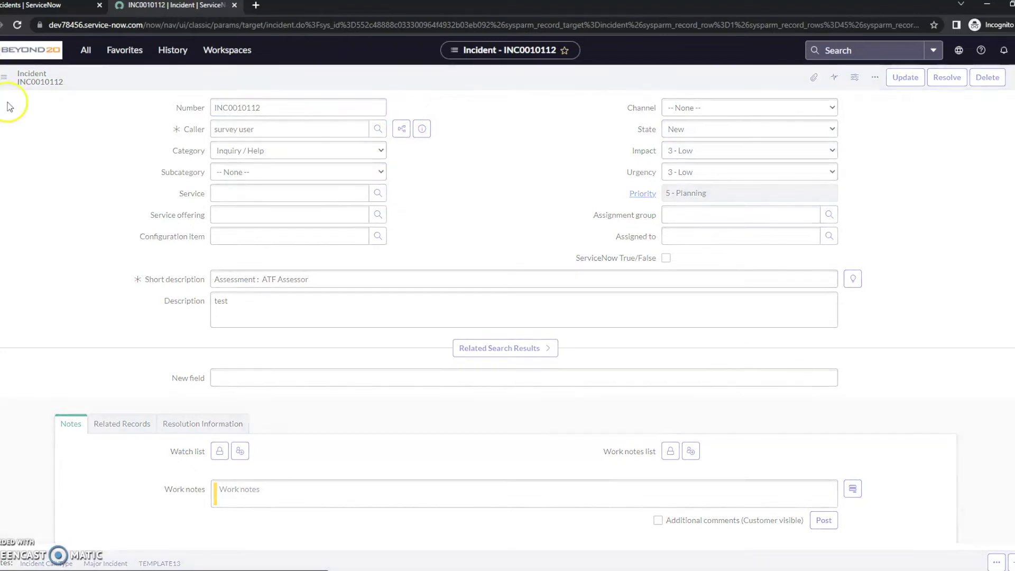
# - Open the caller's user record and review its Roles, Groups, Delegates, Skills and Subscriptions lists
pyautogui.click(402, 138)
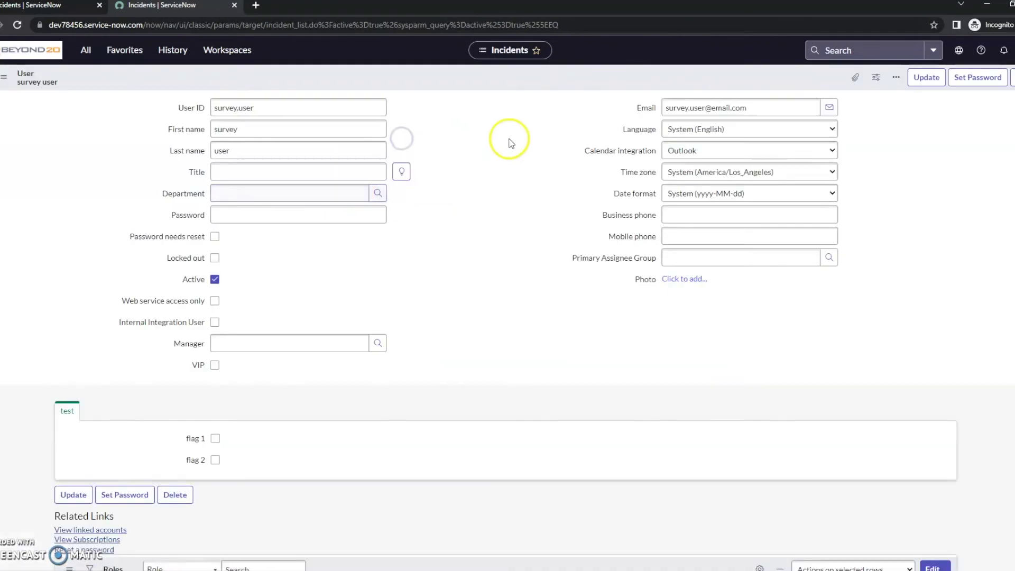
pyautogui.scroll(-2, 249, 397)
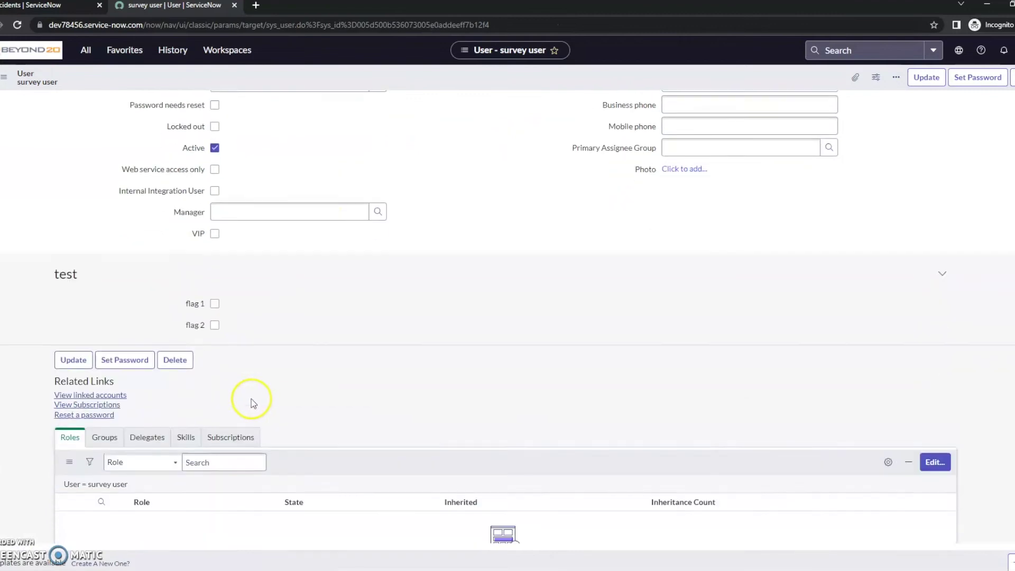
pyautogui.scroll(-2, 347, 310)
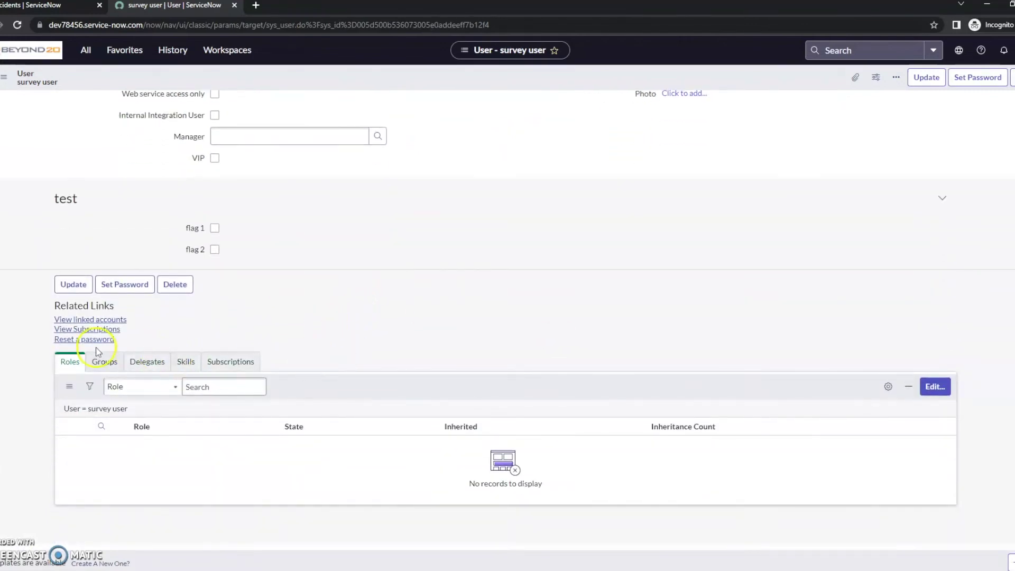
pyautogui.click(101, 361)
pyautogui.click(137, 364)
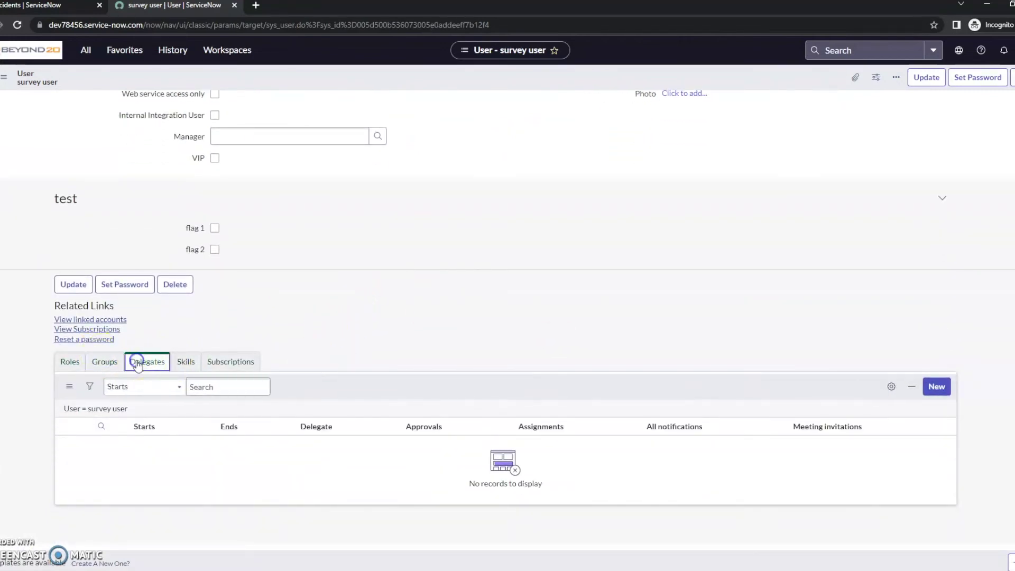
pyautogui.click(183, 365)
pyautogui.click(224, 366)
pyautogui.click(71, 368)
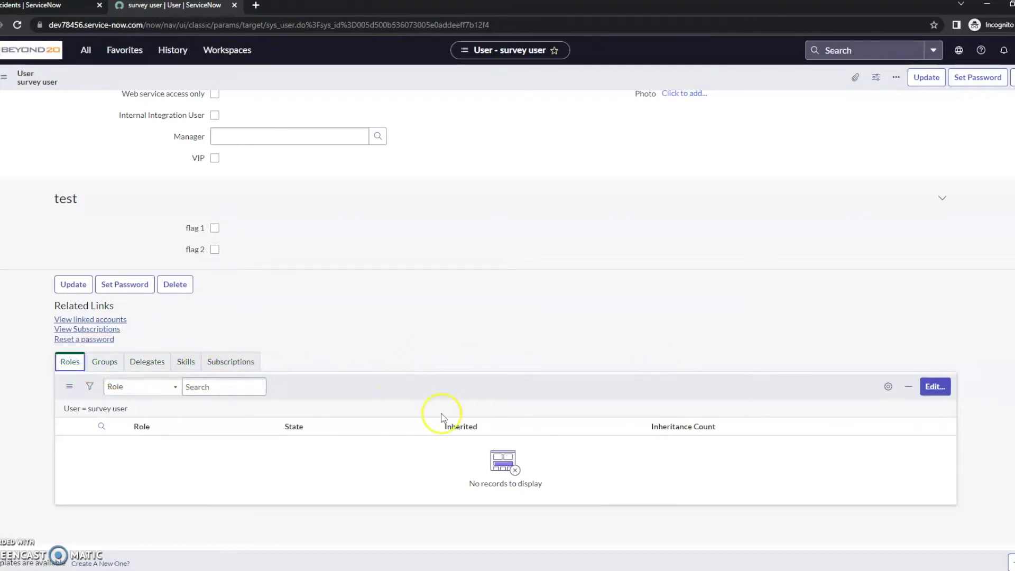
pyautogui.scroll(3, 413, 417)
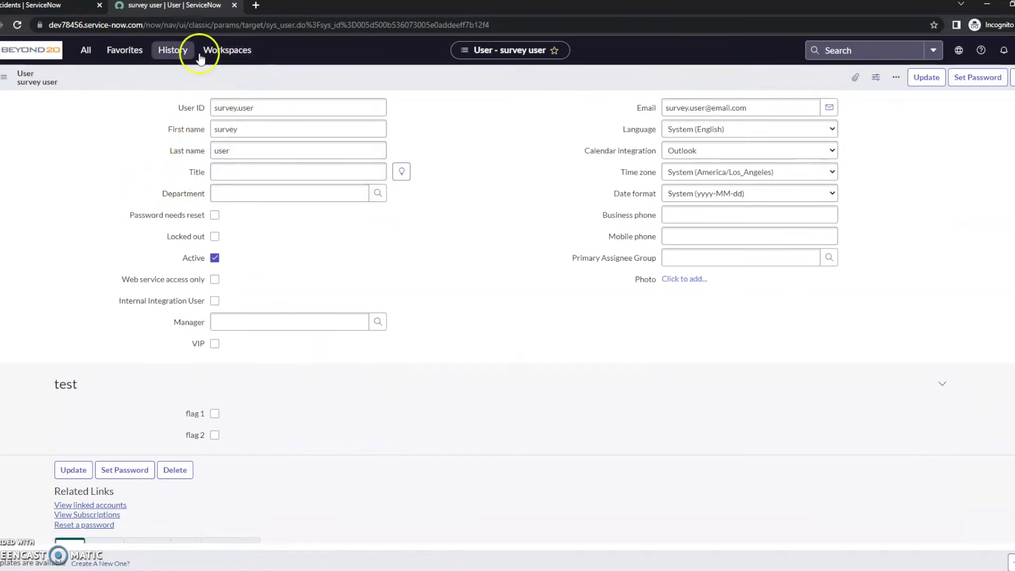
pyautogui.click(127, 54)
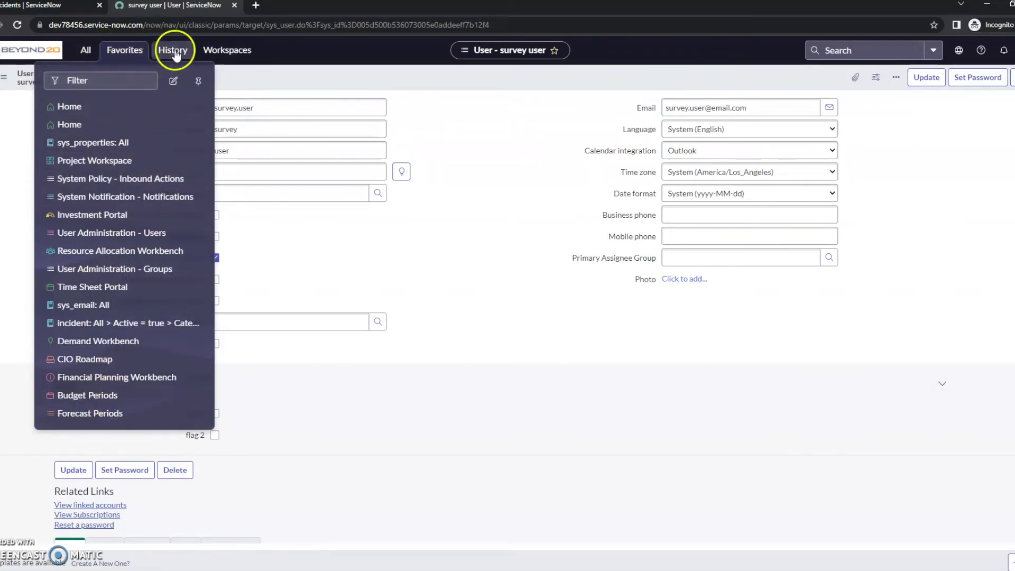
pyautogui.click(173, 53)
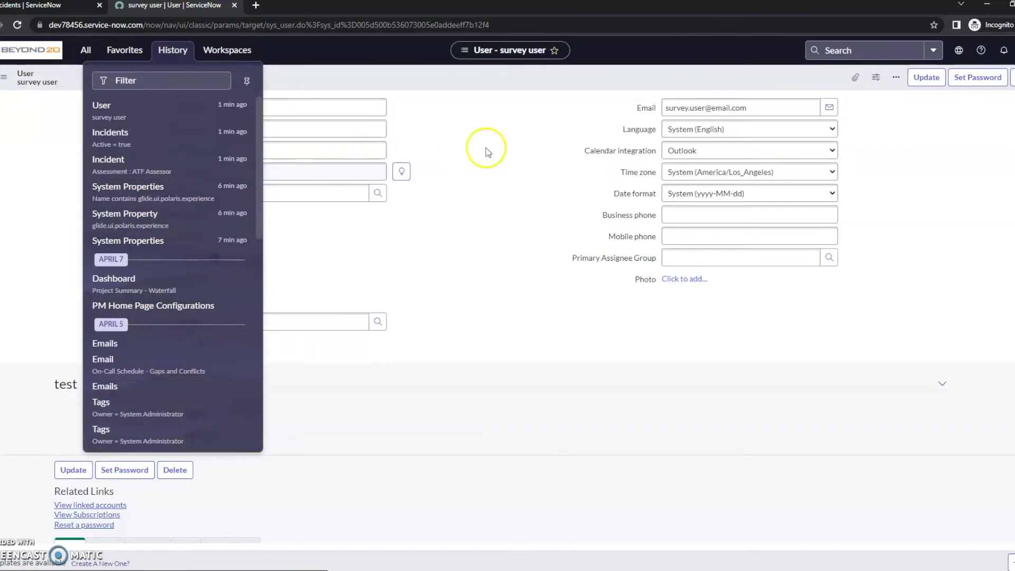
pyautogui.click(504, 135)
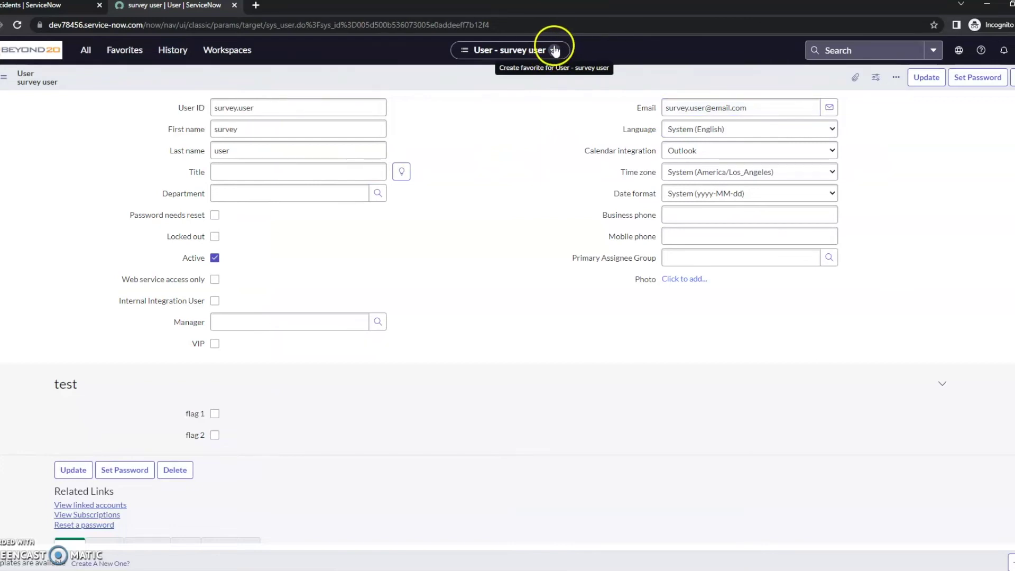
pyautogui.click(466, 52)
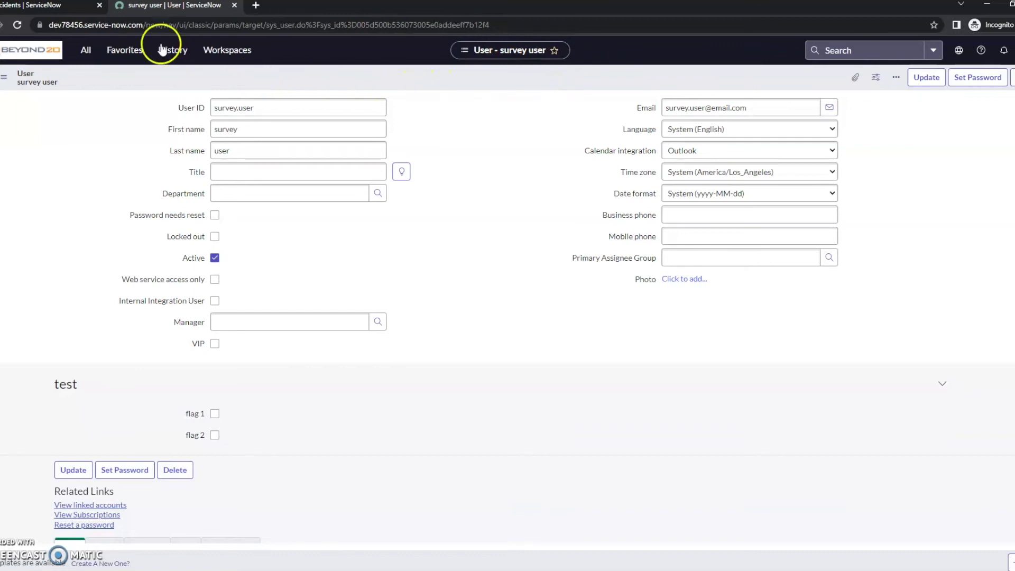
# - Collapse the classic navigator, then open the new interface's All menu filtered on 'incident'
pyautogui.click(30, 7)
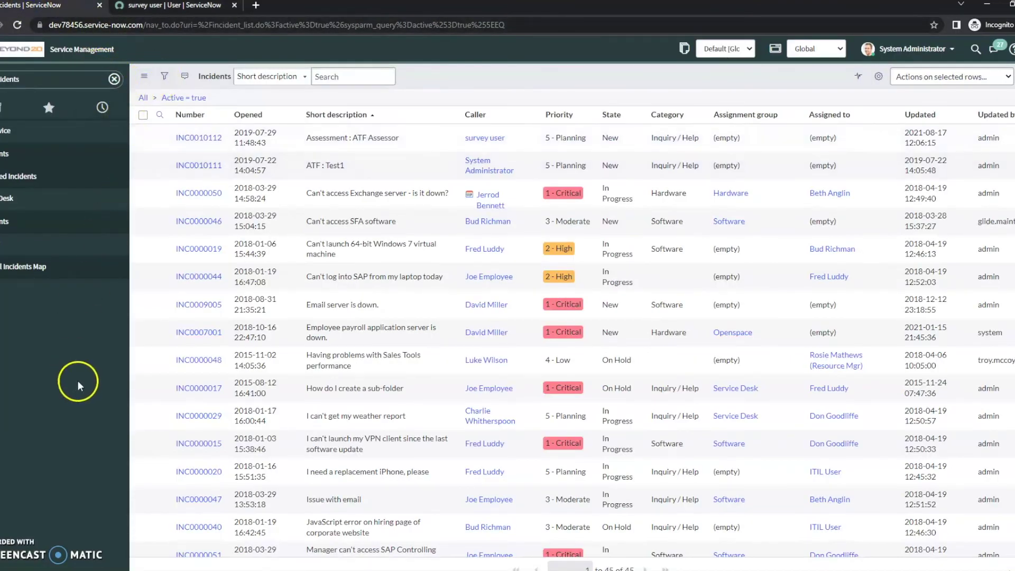
pyautogui.click(12, 555)
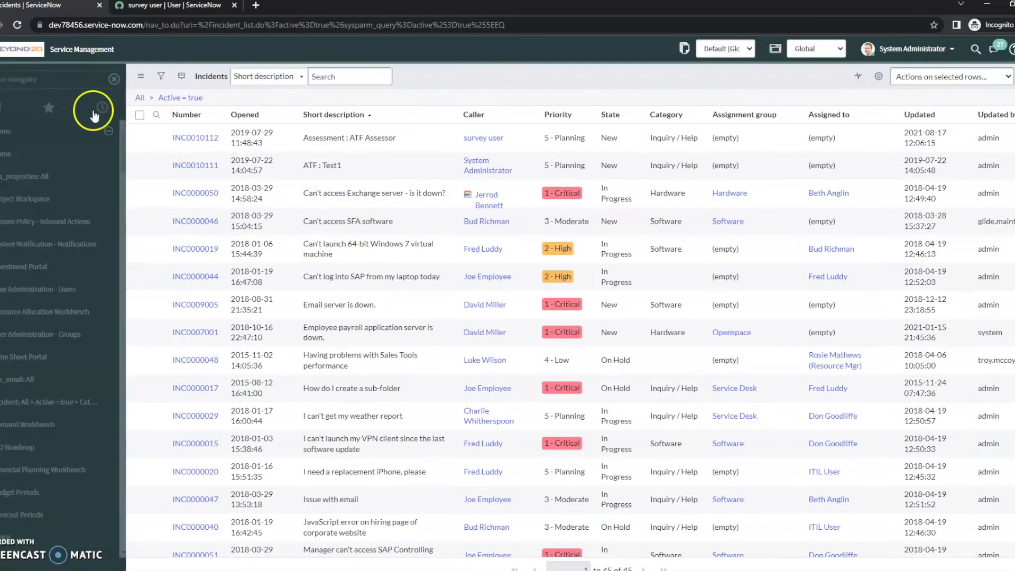
pyautogui.click(159, 6)
pyautogui.click(99, 50)
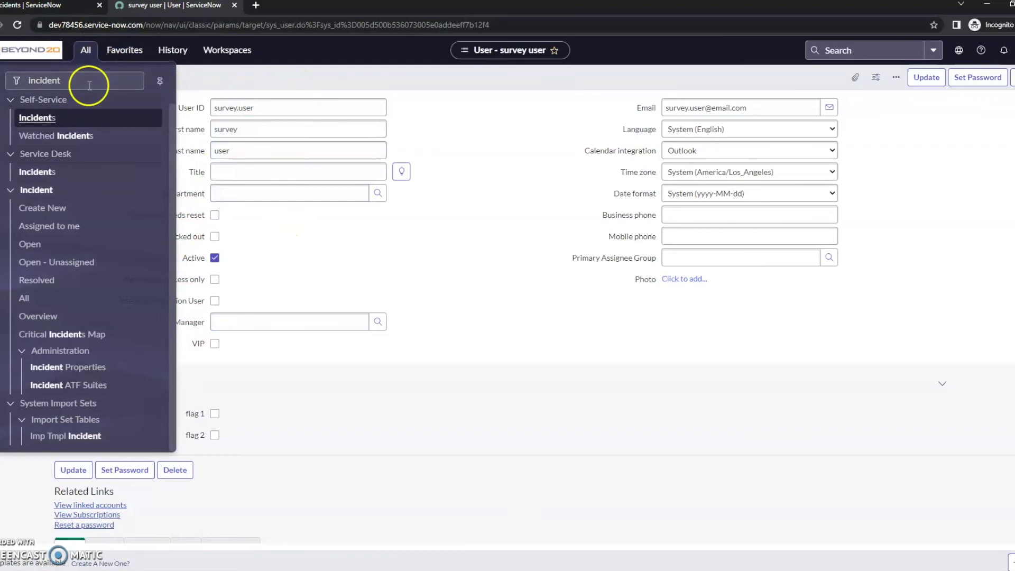
# - Browse the Favorites, unfiltered All and Workspaces menus, then return to the Project Summary - Waterfall home page
pyautogui.click(124, 49)
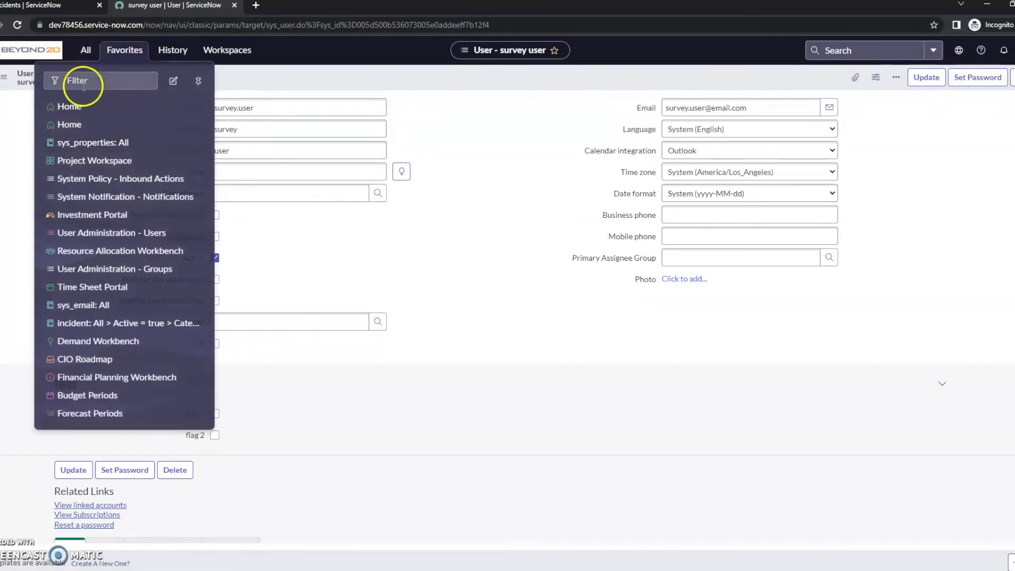
pyautogui.click(86, 50)
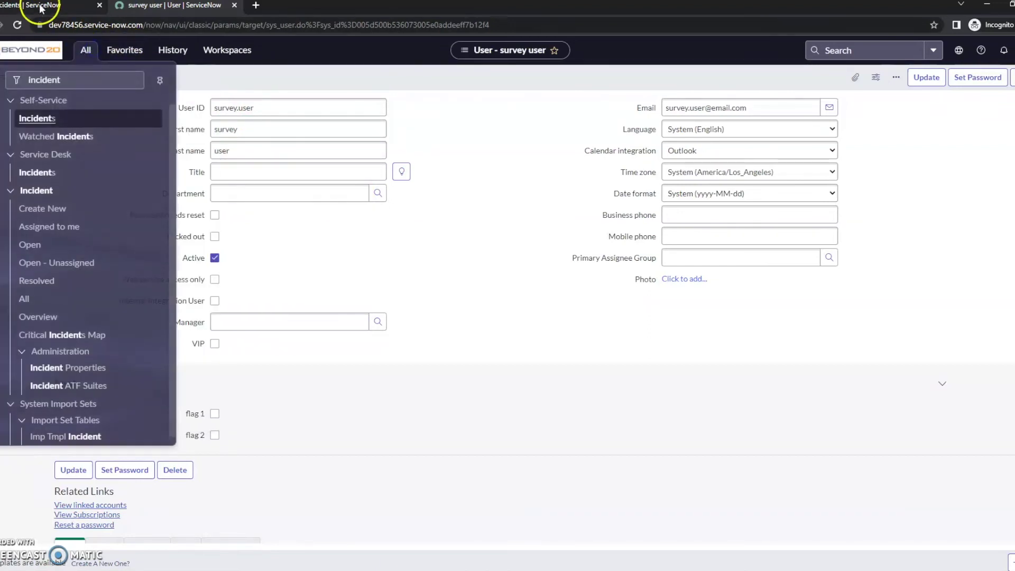
pyautogui.click(71, 82)
pyautogui.click(130, 80)
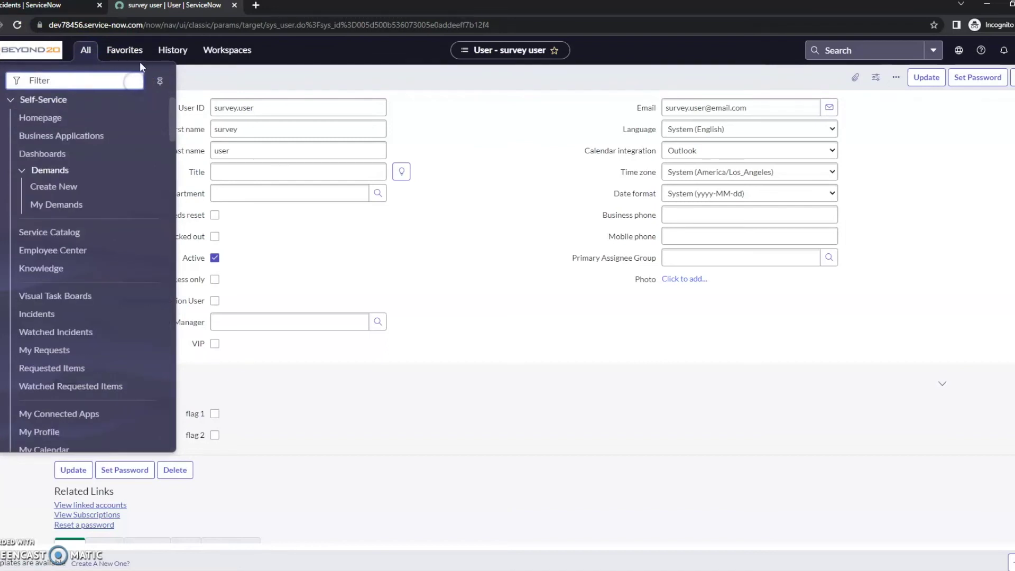
pyautogui.click(233, 53)
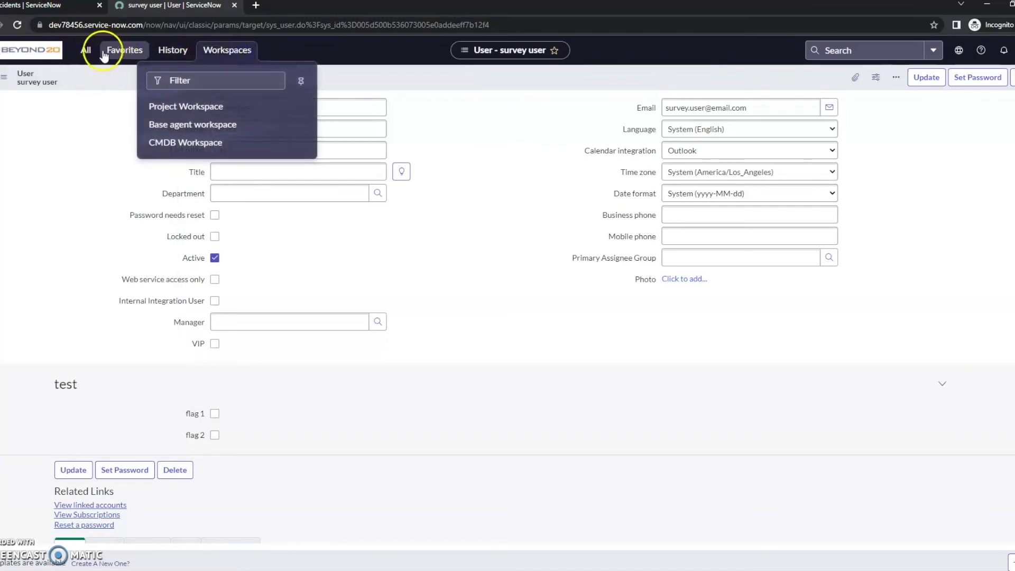
pyautogui.click(84, 50)
pyautogui.click(39, 50)
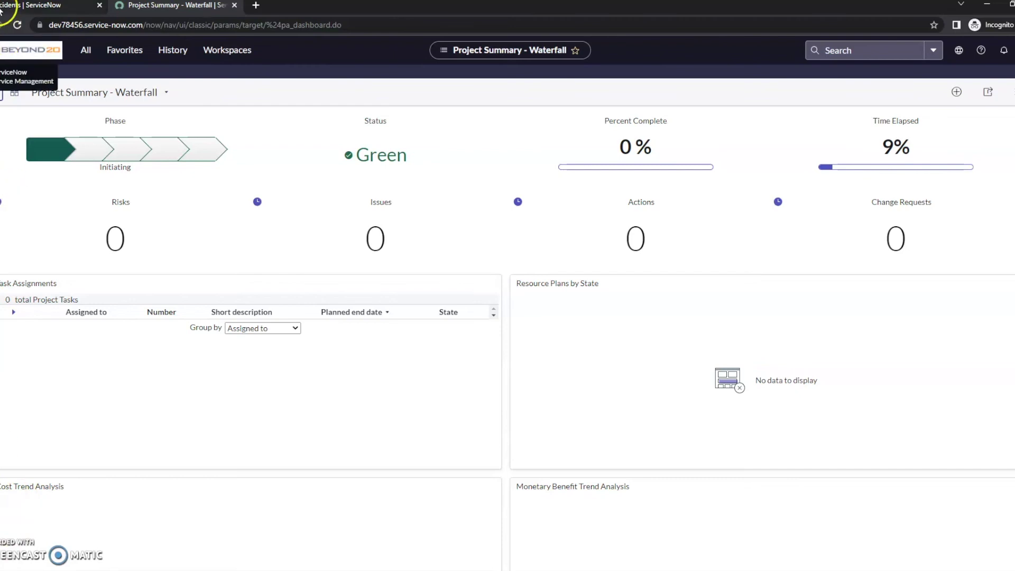
# - Toggle the classic navigator, reload the dashboard tab, then show History on the classic Incidents tab
pyautogui.click(3, 49)
pyautogui.click(10, 565)
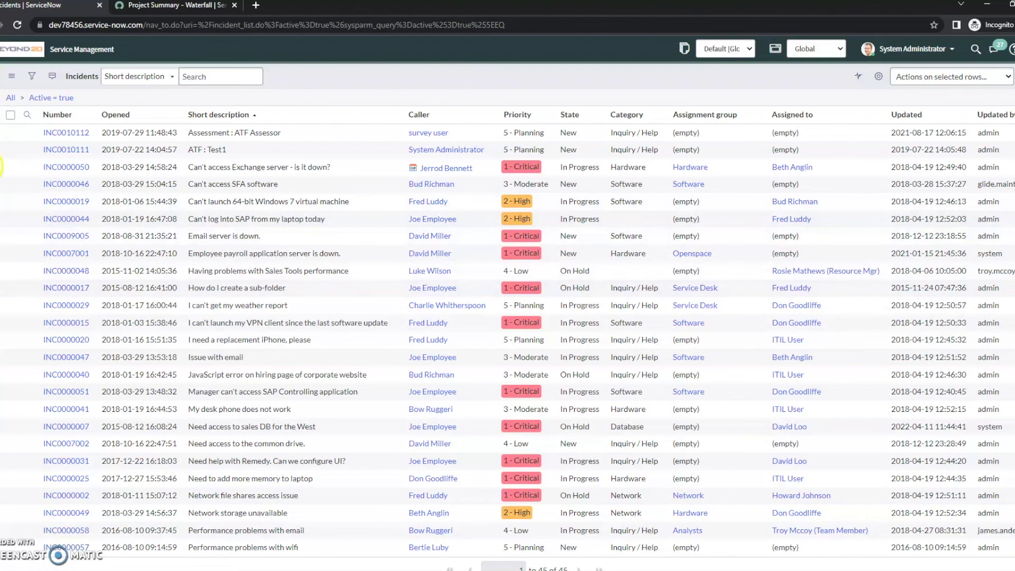
pyautogui.click(2, 70)
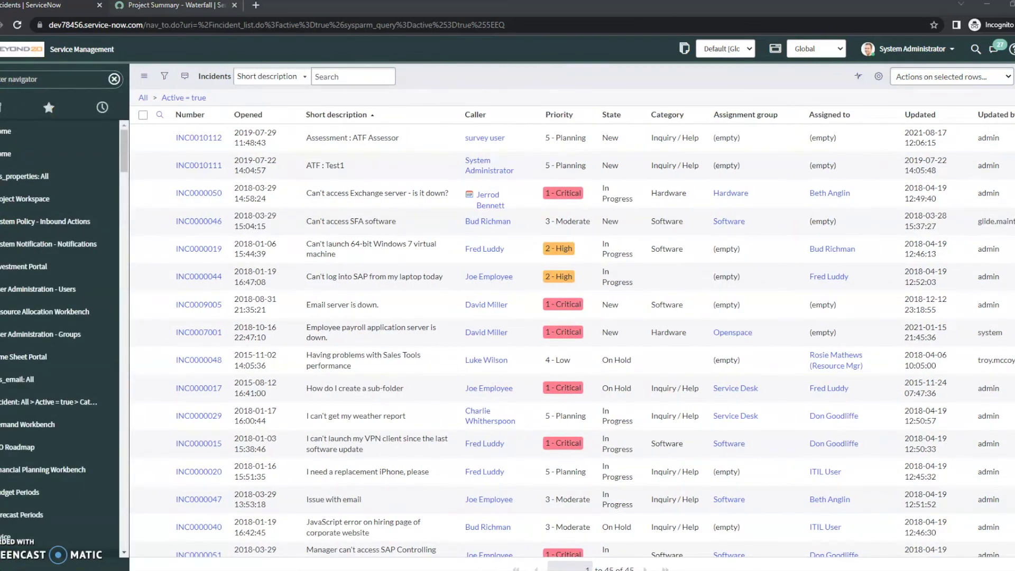
pyautogui.click(133, 6)
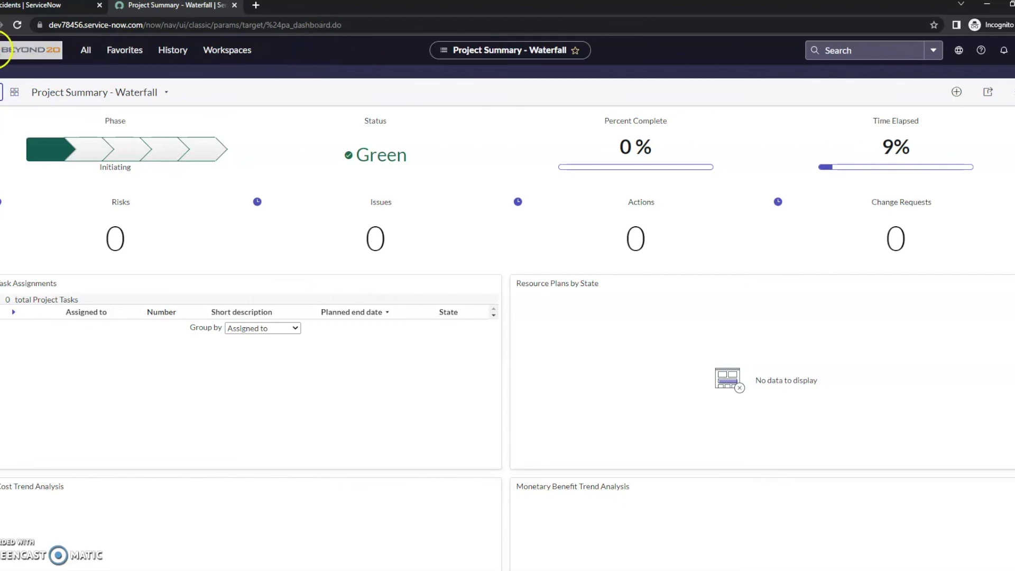
pyautogui.click(23, 50)
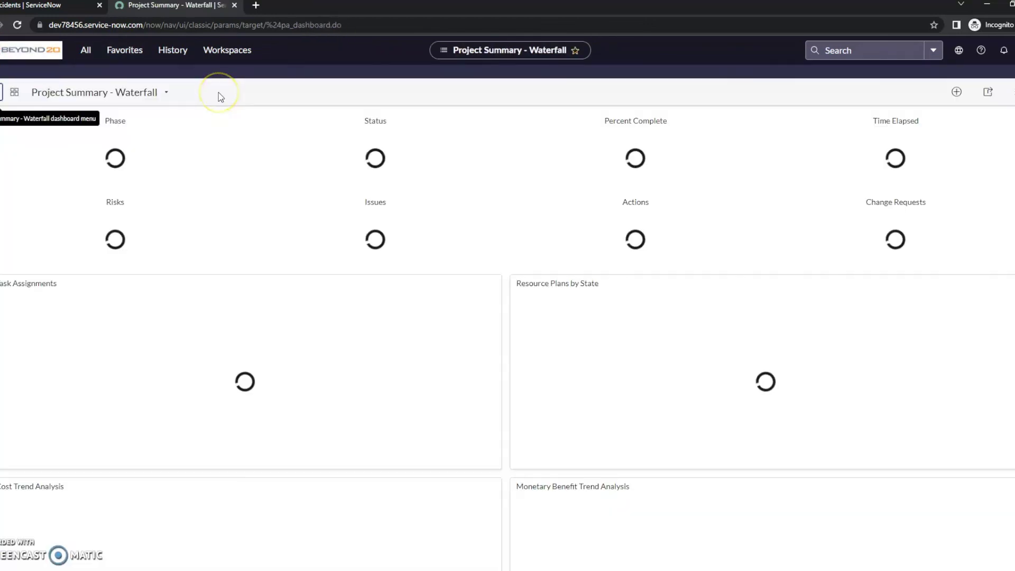
pyautogui.click(72, 6)
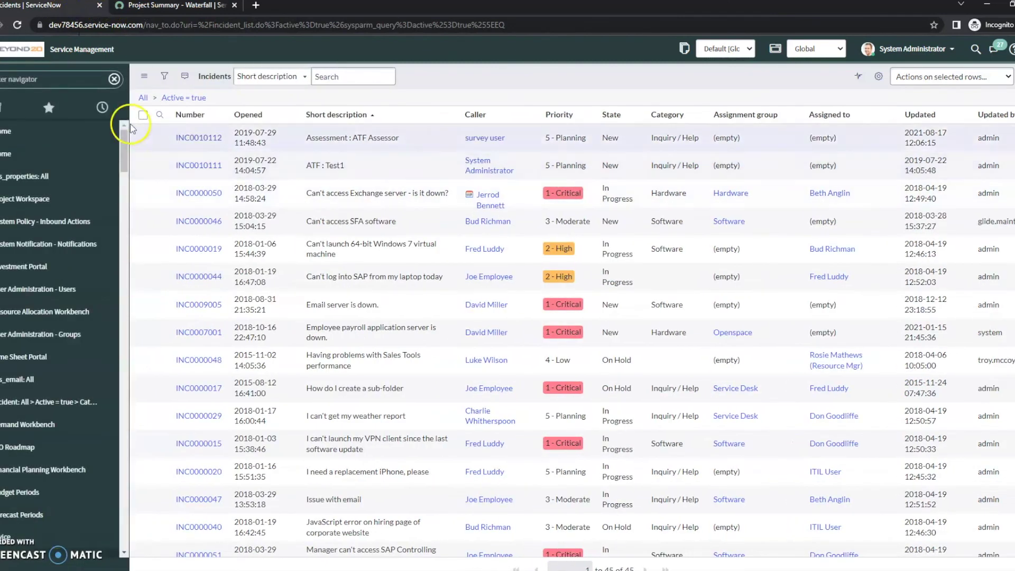
pyautogui.click(114, 115)
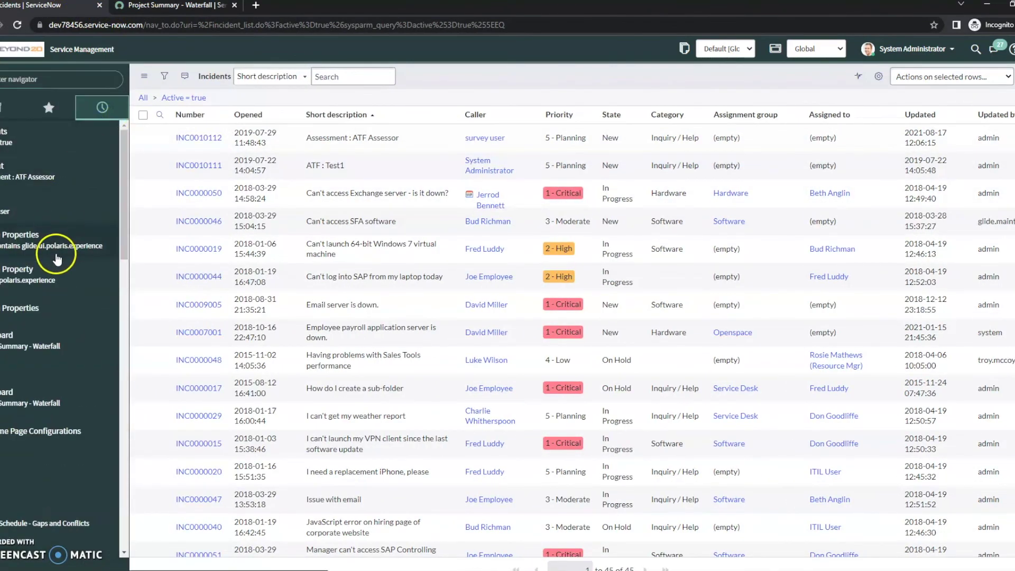
# - Reopen the 'Properties – Name contains glide.ui.polaris.experience' History entry to confirm the value is true
pyautogui.click(4, 255)
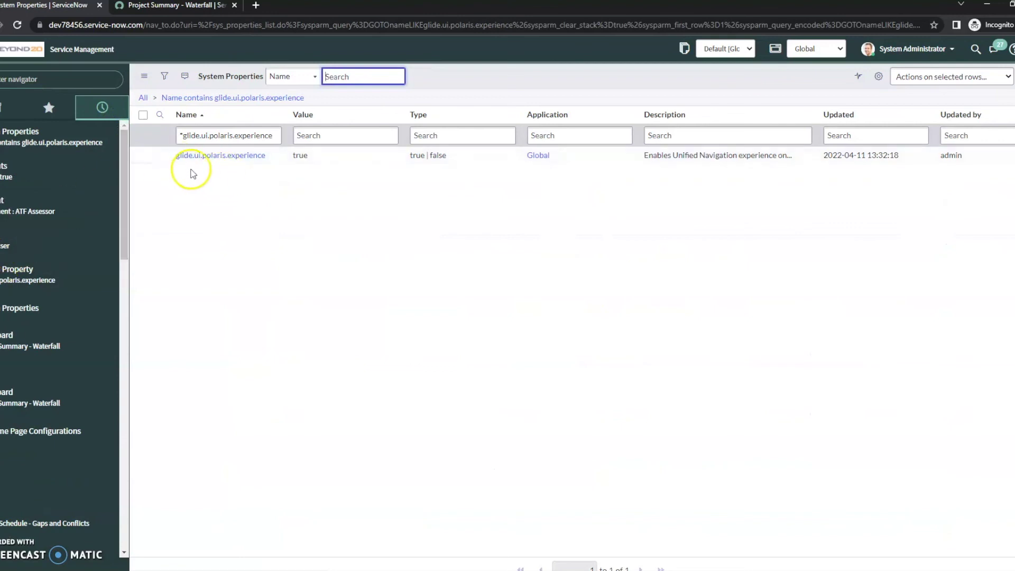